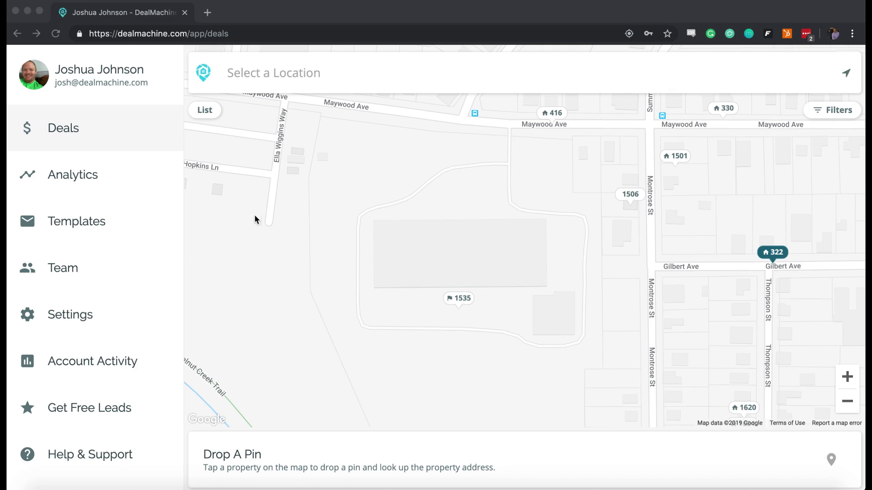
Create a custom property tag named "Example" in the account settings and save it
left_click(75, 316)
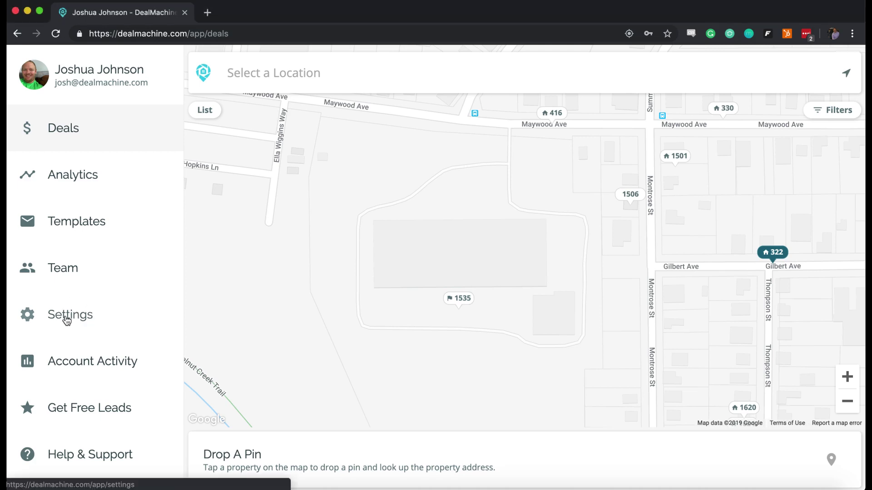
left_click(67, 321)
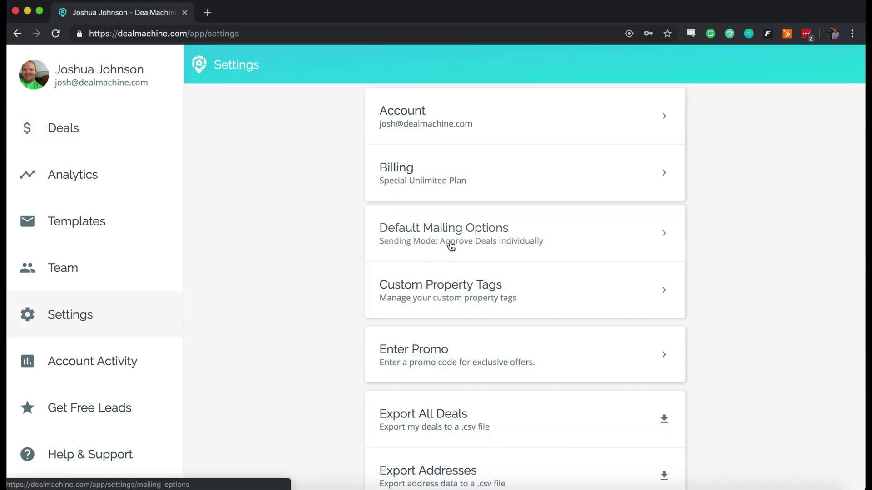
left_click(425, 297)
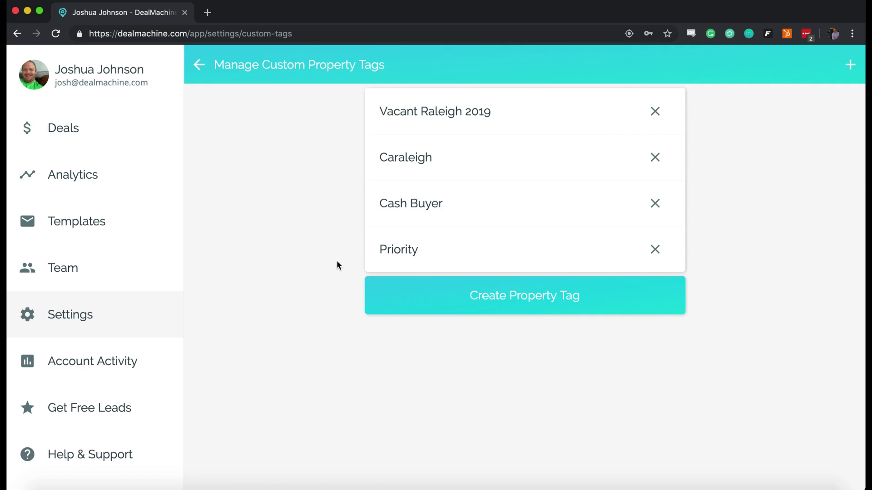
left_click(401, 312)
left_click(438, 176)
type("E")
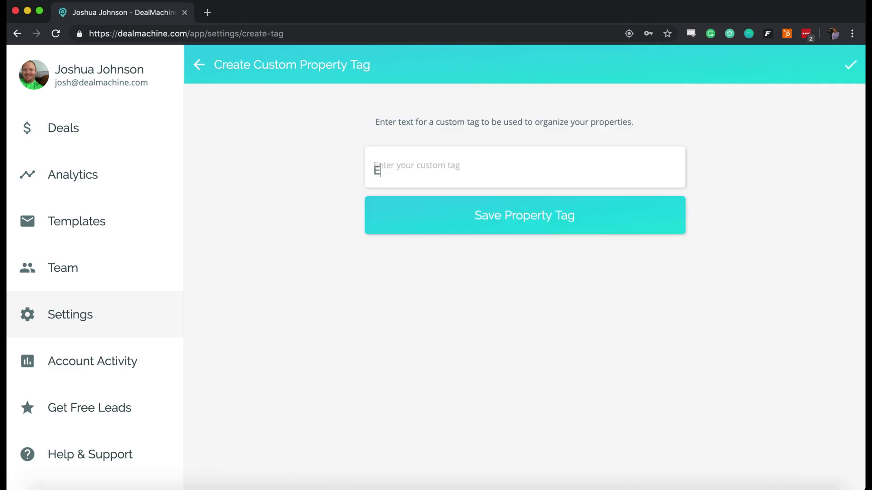
type("xample")
left_click(512, 214)
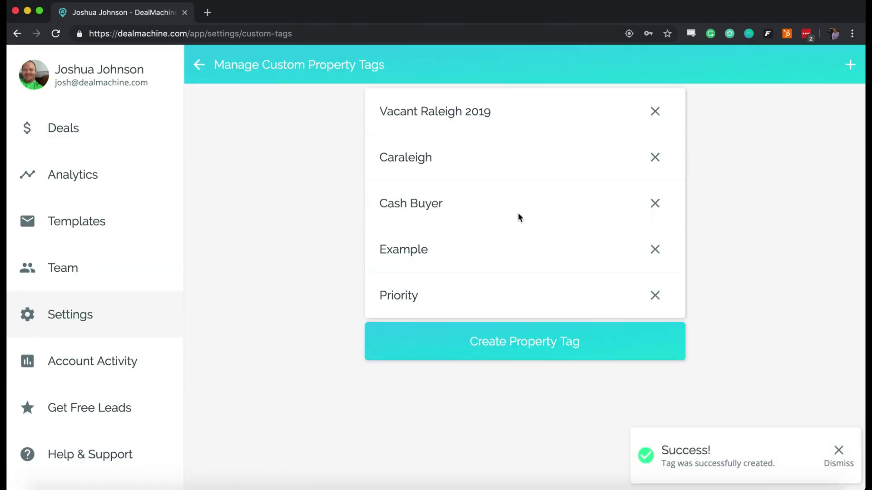
Delete the "Example" tag from the custom property tags and confirm the deletion
left_click(655, 252)
left_click(443, 288)
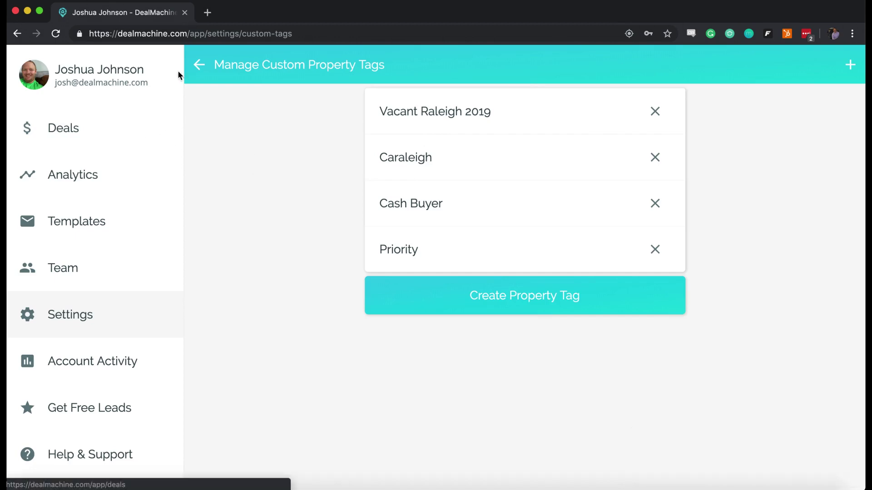
Go to the deals map and open the details of the deal pinned as 1506
left_click(127, 124)
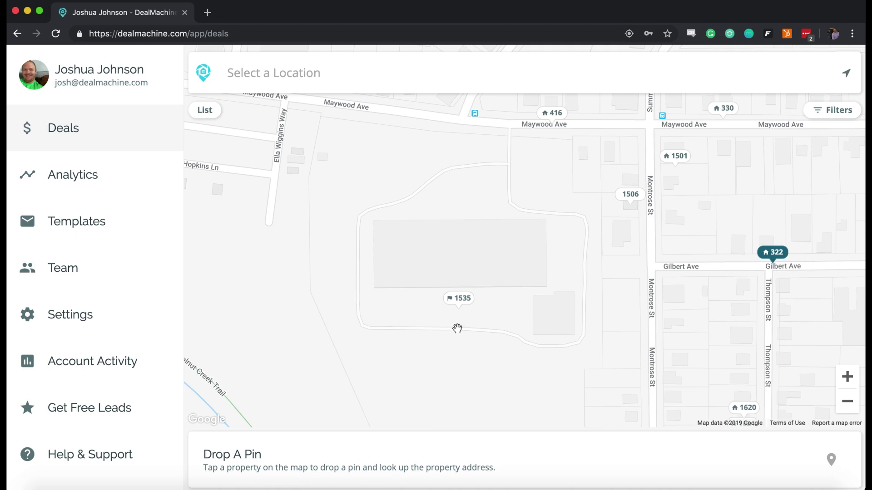
left_click(632, 195)
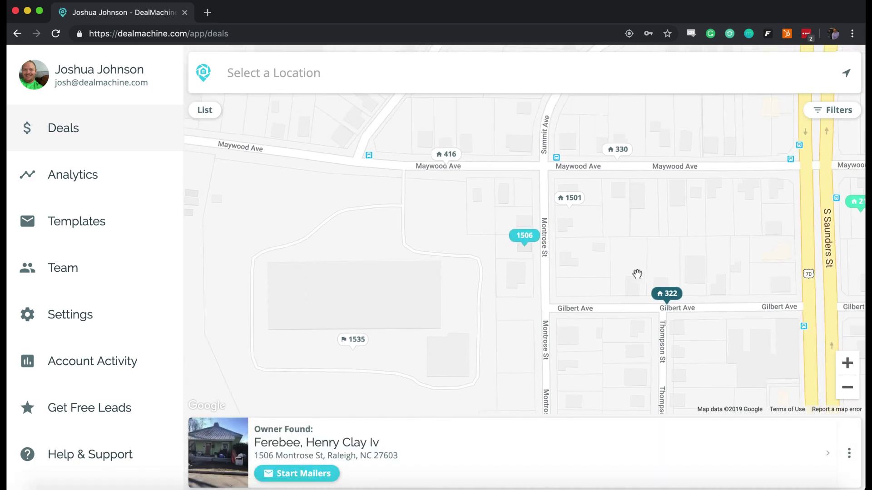
left_click(444, 444)
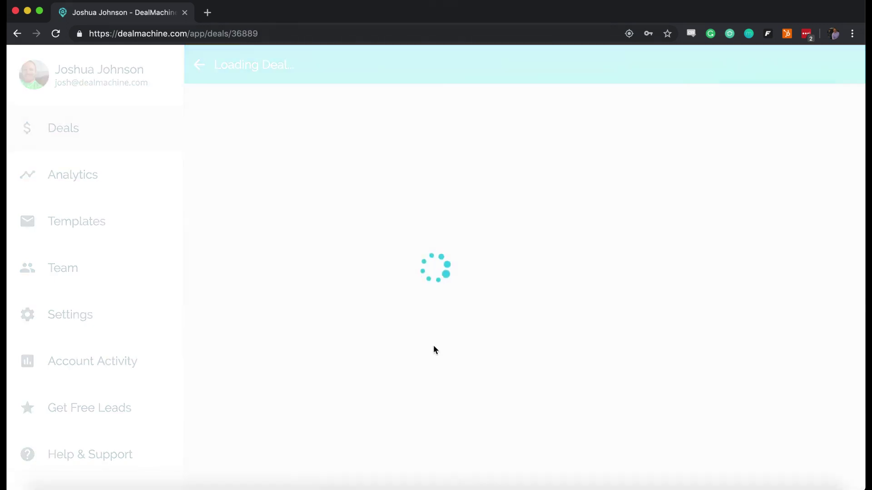
Add the Priority tag to this deal's property tags, keeping Caraleigh selected and Vacant unselected, and save
scroll(374, 351, "down", 10)
scroll(373, 352, "down", 6)
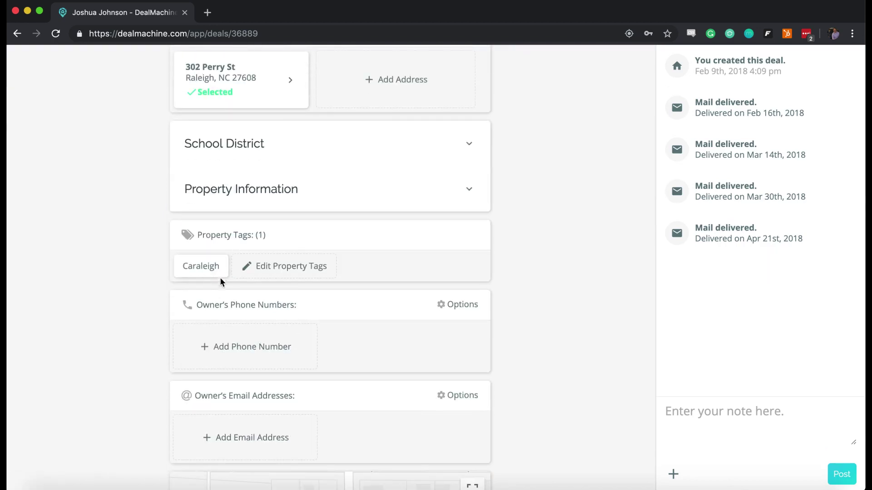
left_click(285, 273)
scroll(276, 336, "down", 1)
scroll(276, 336, "down", 3)
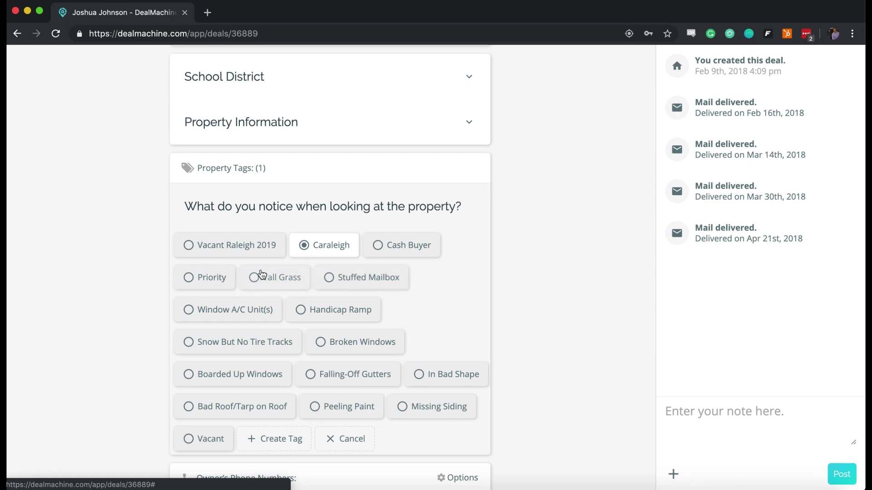
left_click(217, 284)
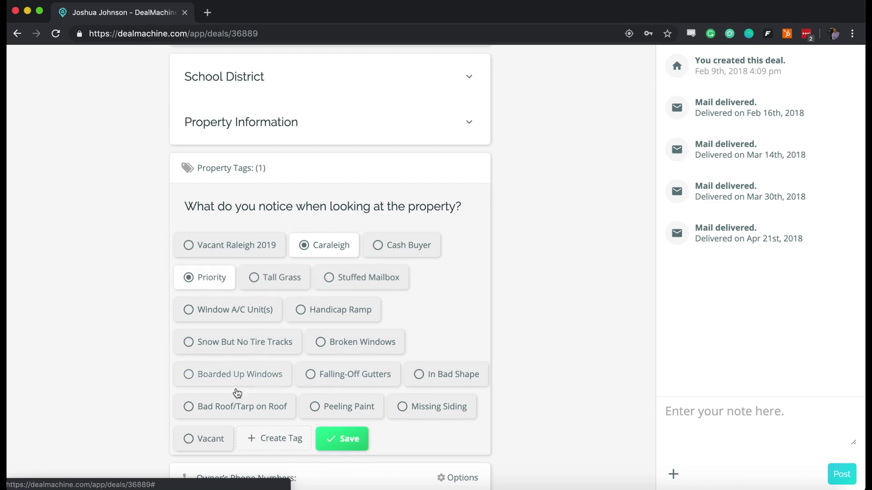
left_click(221, 434)
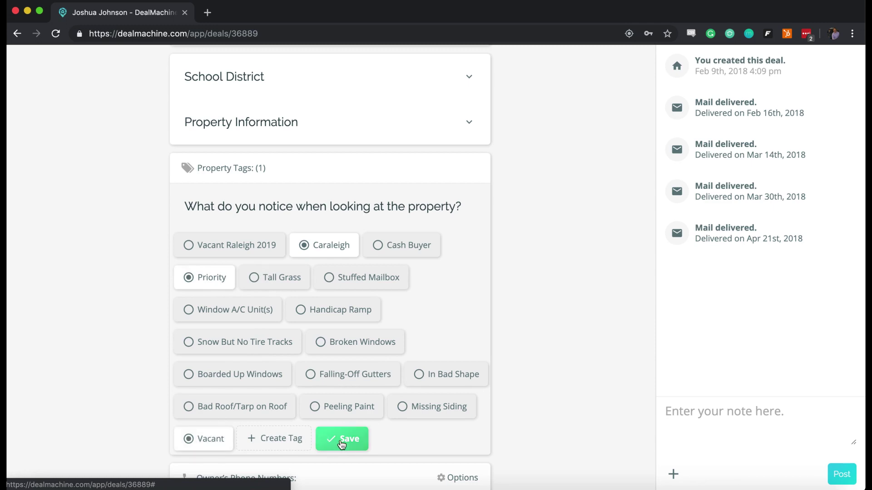
left_click(217, 439)
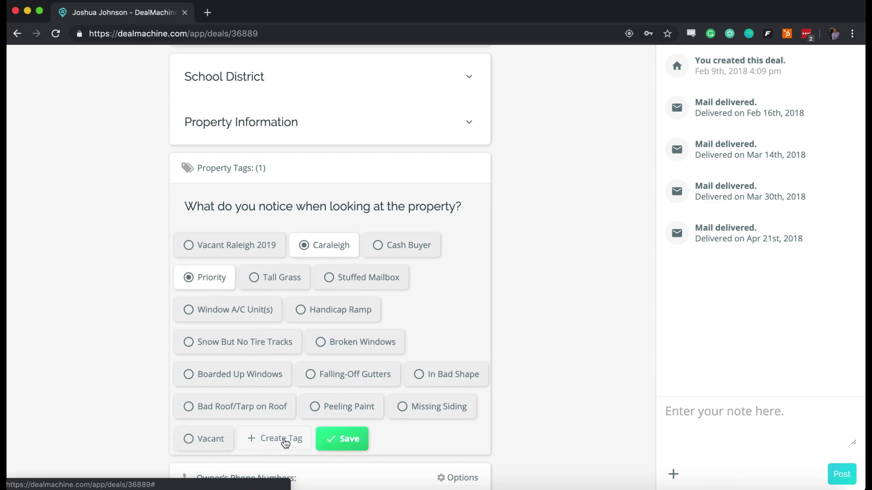
left_click(336, 440)
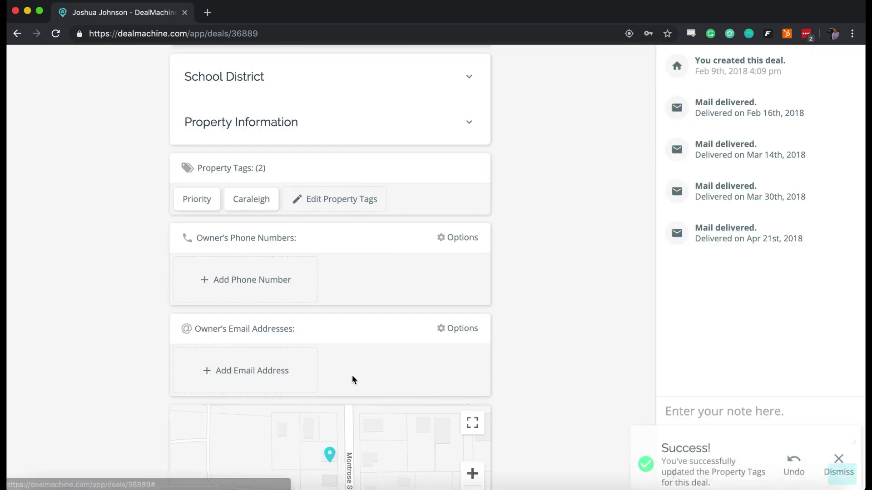
Return from the deal to the deals map and switch it to the list view
scroll(353, 379, "up", 15)
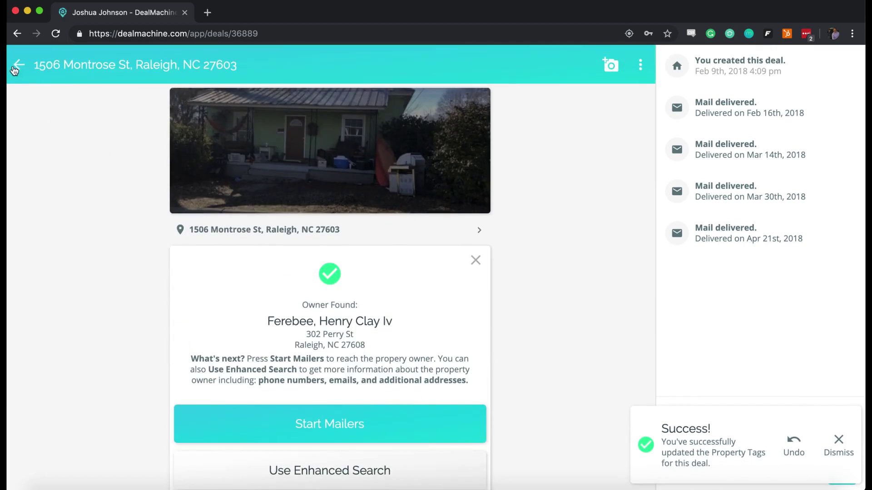
left_click(18, 65)
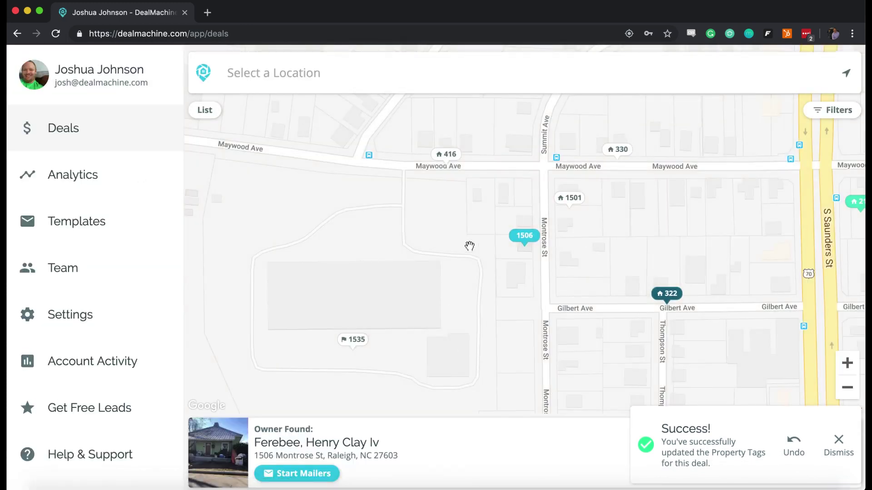
left_click(844, 391)
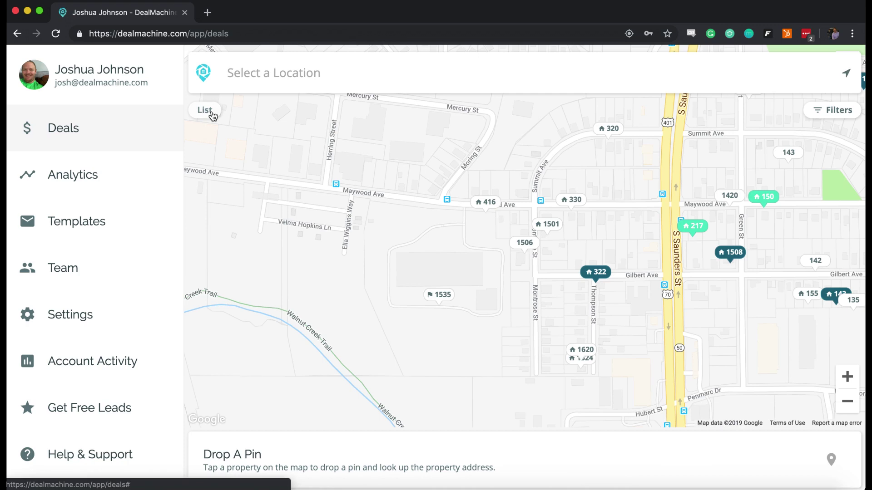
left_click(211, 113)
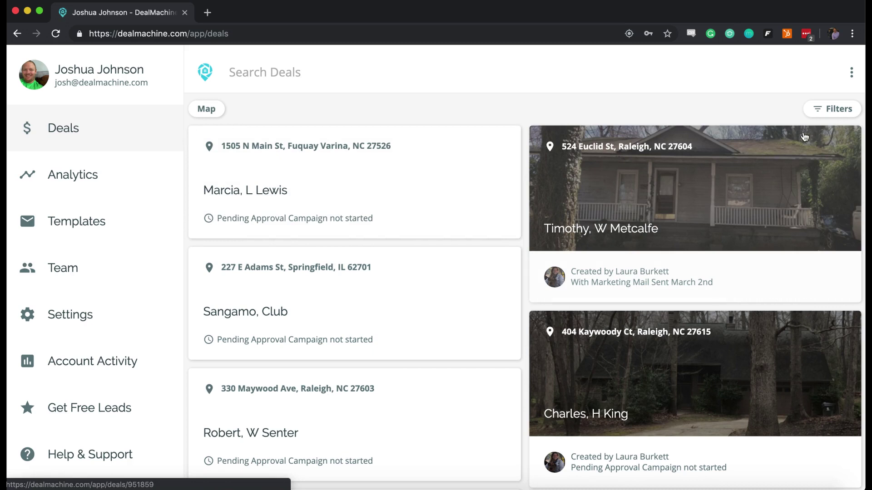
Filter the deals list by the property tag Caraleigh and save the filter
left_click(832, 110)
scroll(606, 268, "down", 5)
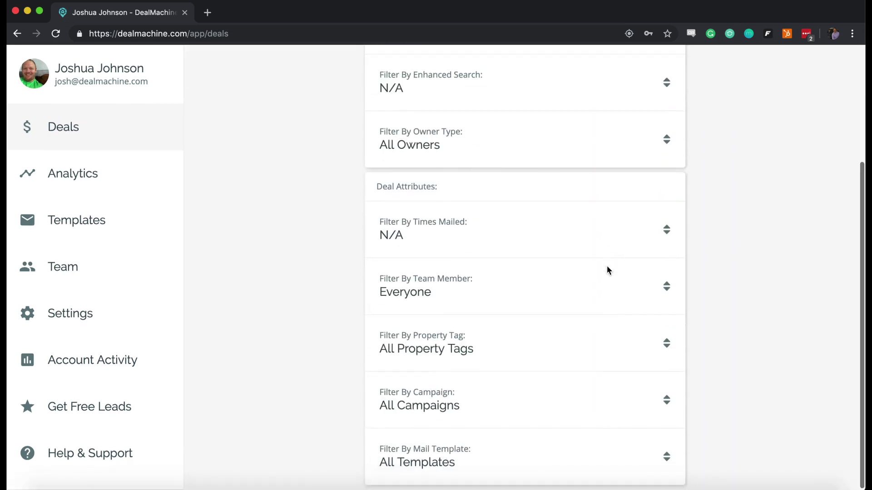
left_click(537, 368)
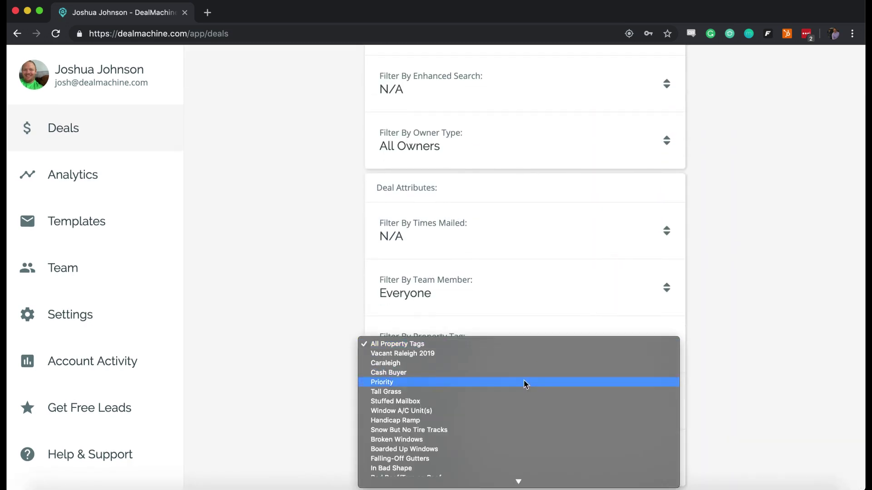
left_click(535, 368)
scroll(293, 362, "down", 2)
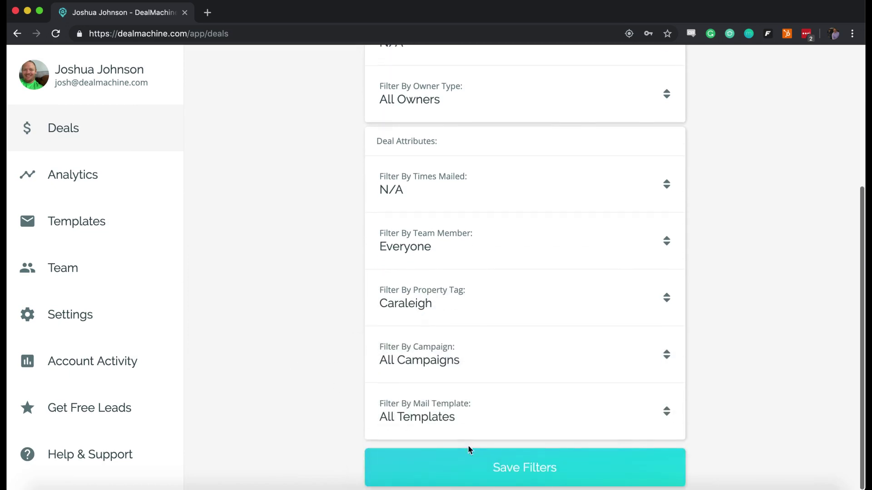
left_click(467, 465)
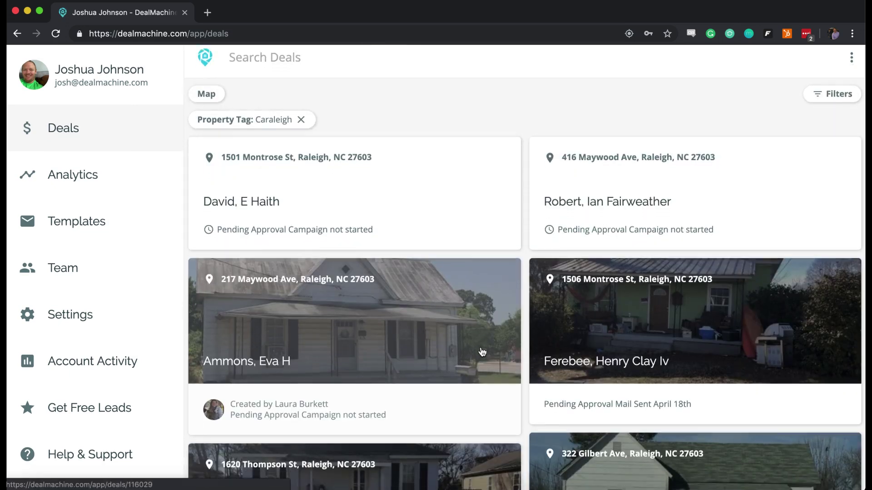
Look over the filtered deals and select all of them for batch editing
scroll(481, 349, "down", 3)
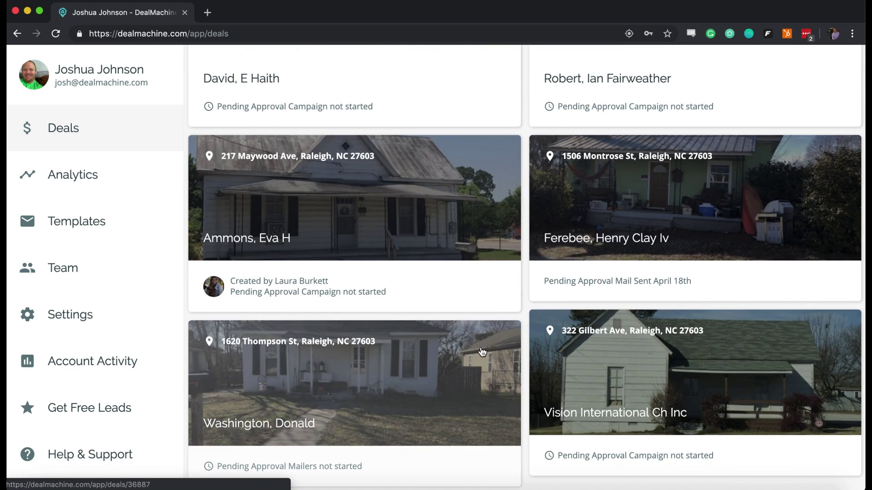
scroll(482, 352, "up", 3)
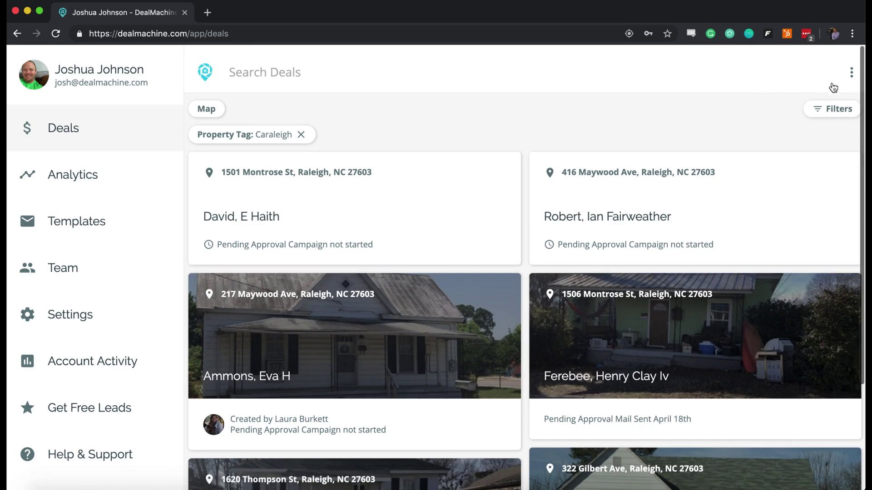
left_click(851, 72)
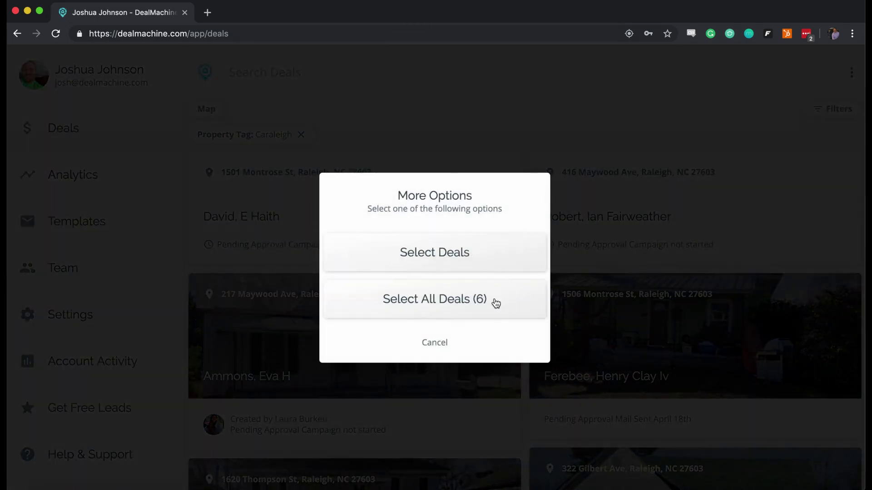
left_click(496, 303)
Enable editing of the mailing options for the selected deals and set the mail template to Caraleigh Template
left_click(654, 426)
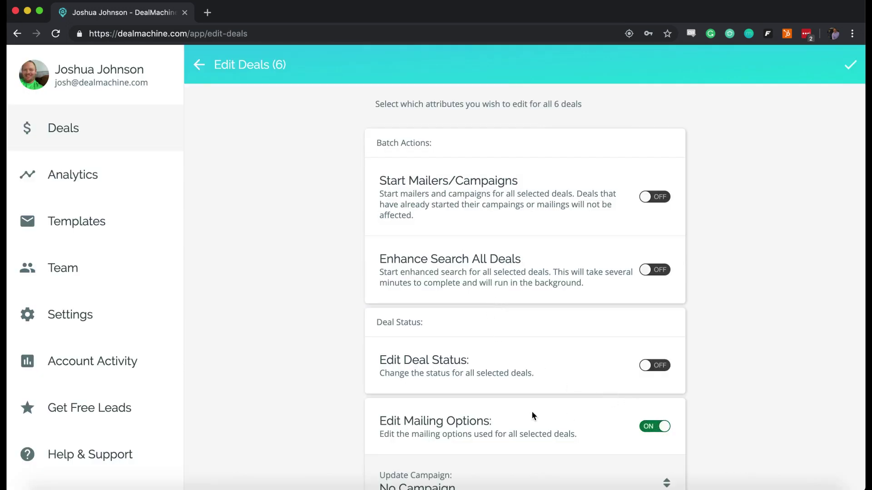
scroll(512, 303, "down", 5)
left_click(478, 312)
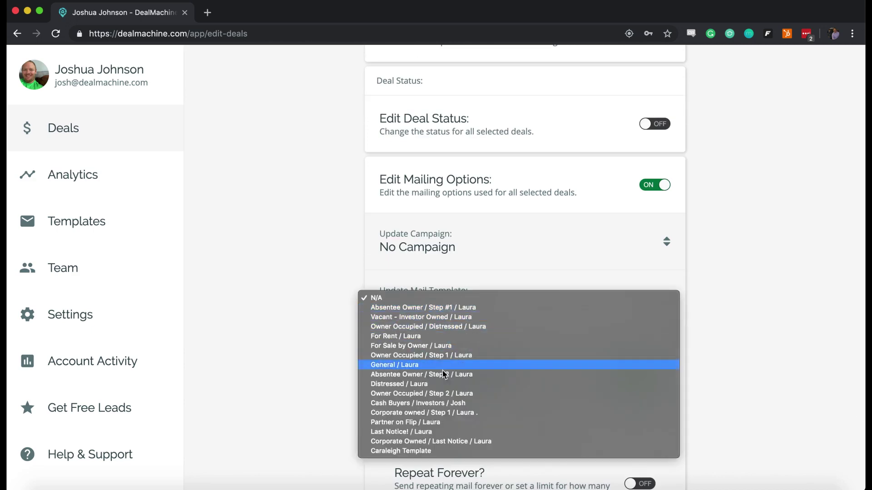
left_click(432, 450)
scroll(306, 374, "down", 3)
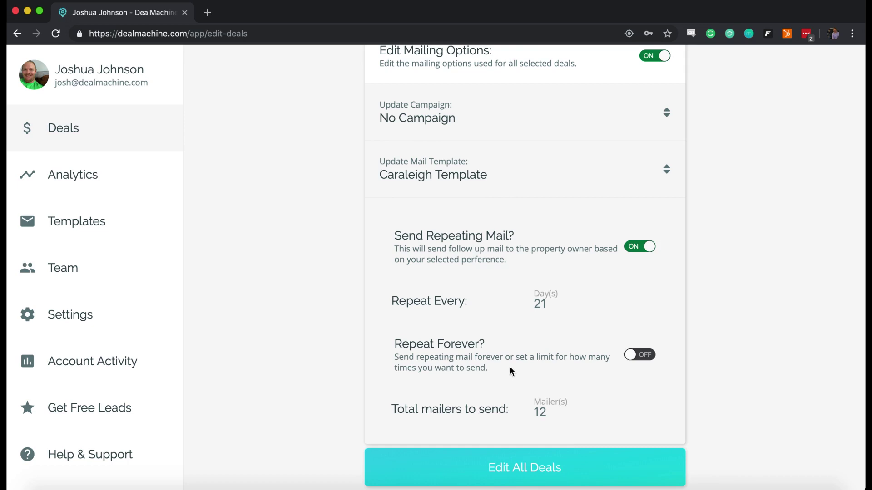
Review the batch-edit and repeating-mail options, and return to the deals list without applying the edits
scroll(510, 371, "up", 4)
scroll(510, 367, "up", 1)
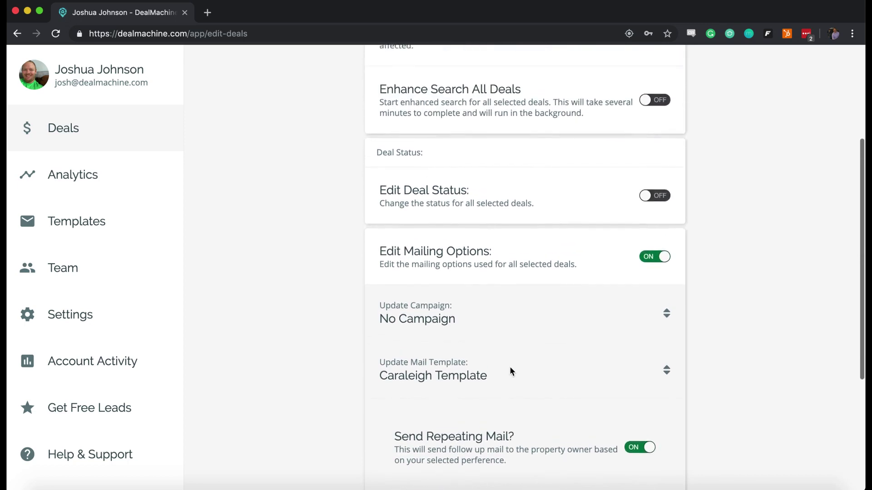
scroll(509, 371, "down", 5)
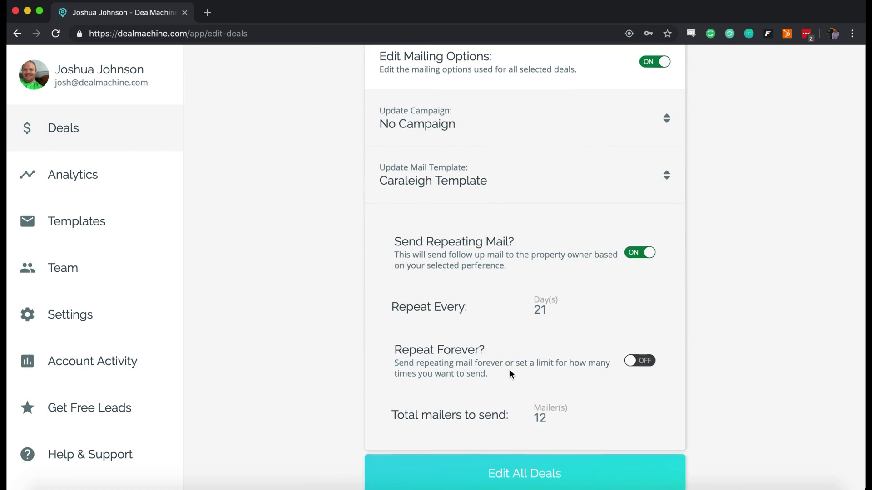
scroll(509, 370, "up", 9)
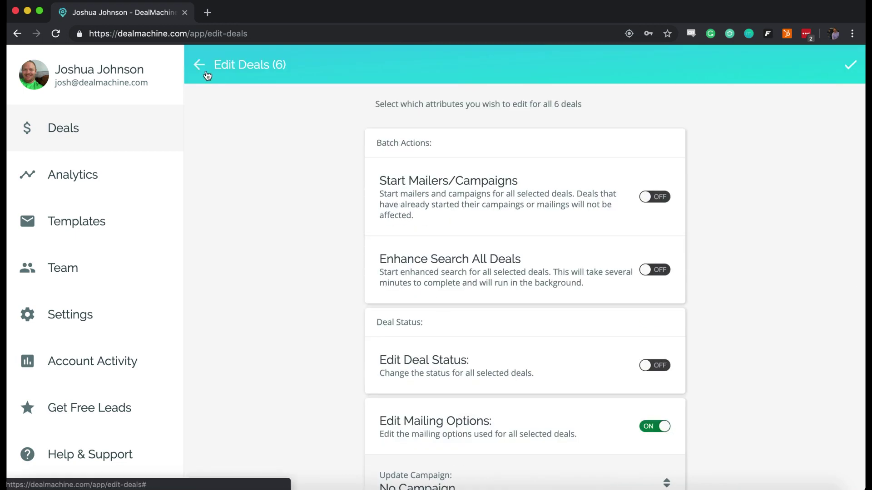
left_click(200, 65)
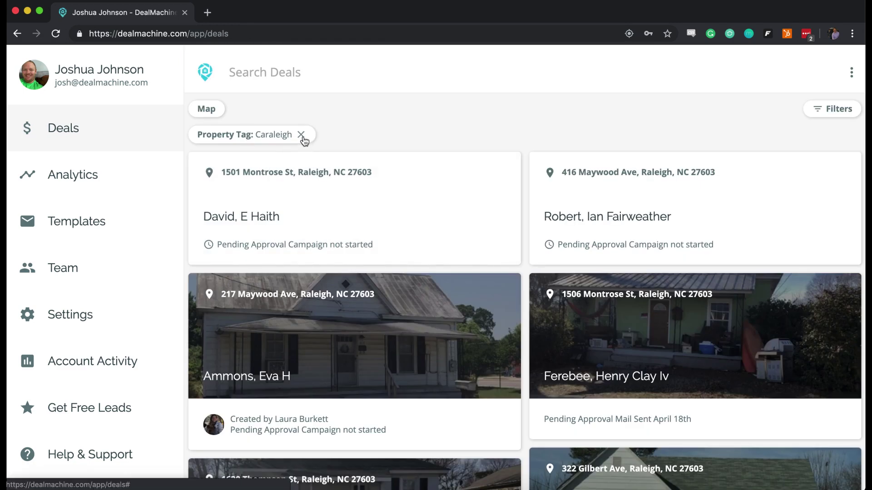
Replace the Caraleigh filter on the deals list with the property tag Cash Buyer, save it, and look over the matching deals
left_click(302, 136)
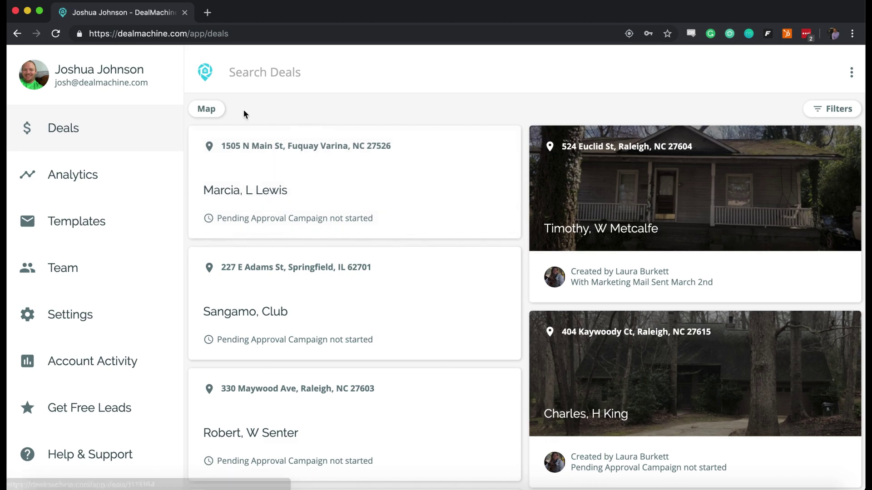
left_click(839, 109)
scroll(588, 249, "down", 4)
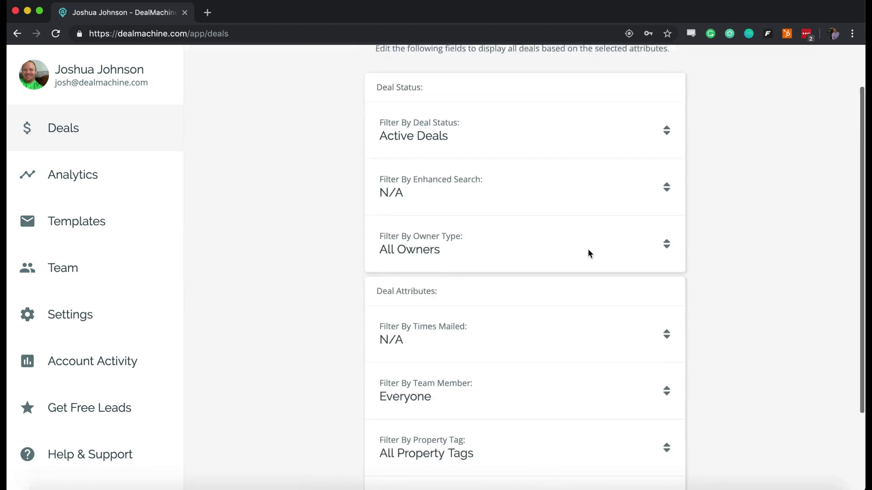
left_click(514, 340)
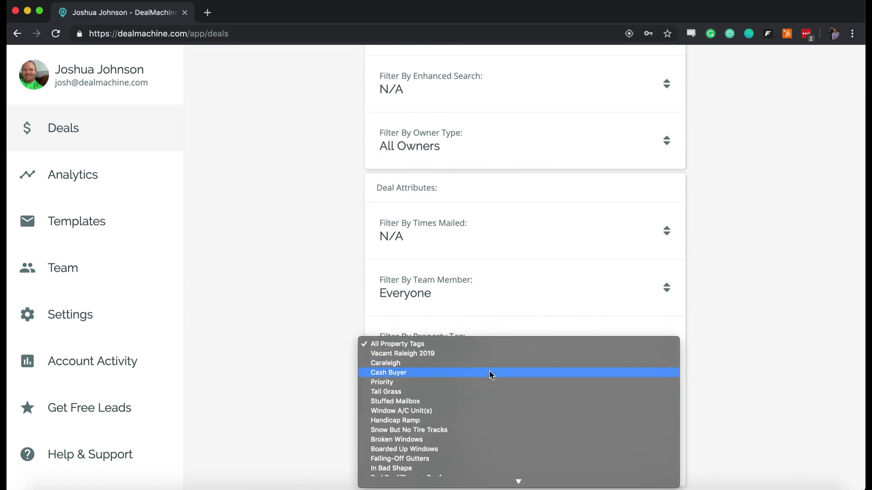
left_click(489, 371)
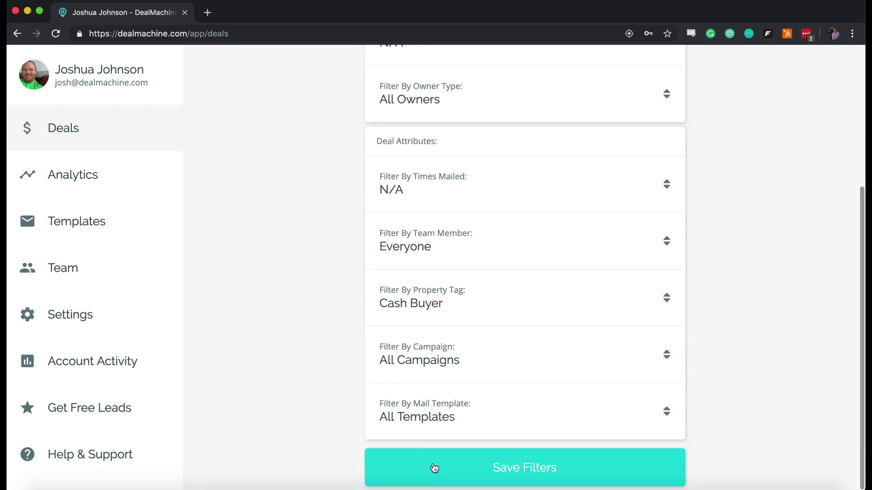
left_click(436, 468)
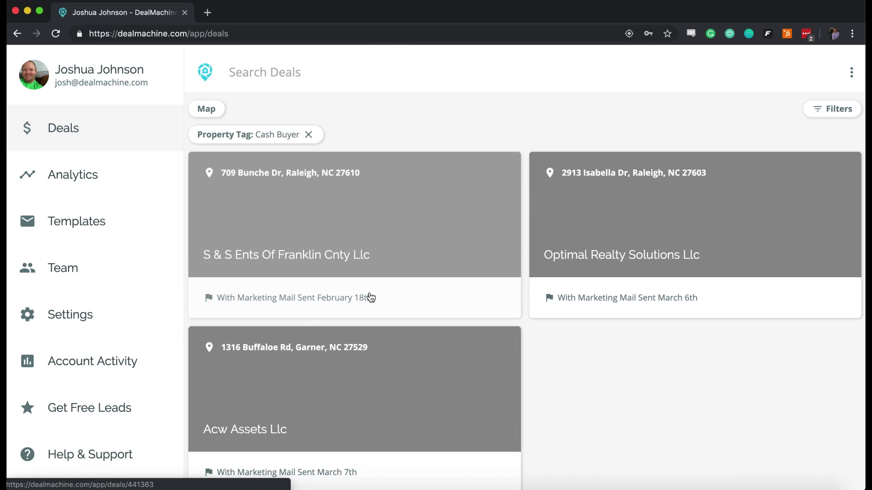
scroll(371, 297, "down", 1)
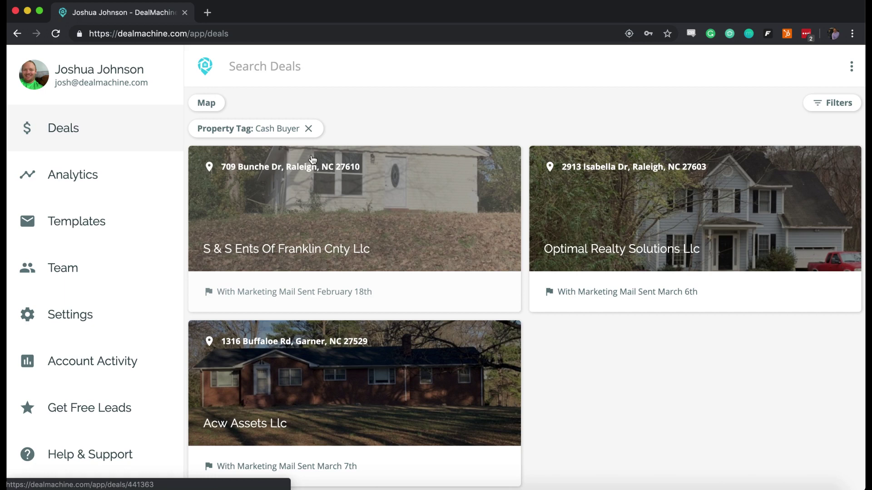
Clear the Cash Buyer filter, filter the deals by the property tag Priority, save the filter, and look over the matching deals
left_click(309, 128)
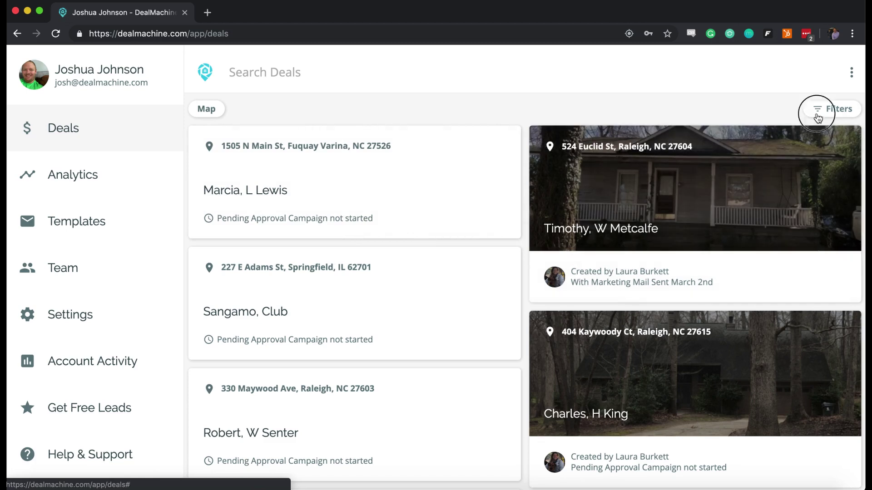
left_click(821, 110)
scroll(499, 364, "down", 4)
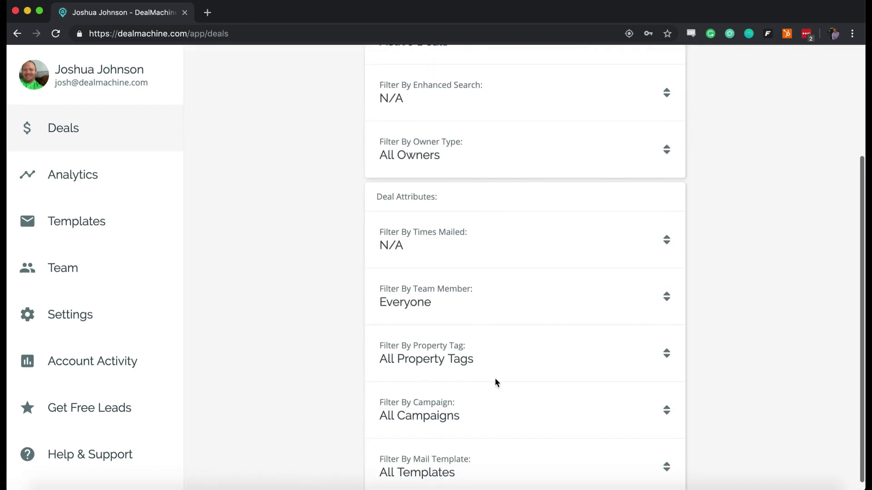
left_click(472, 356)
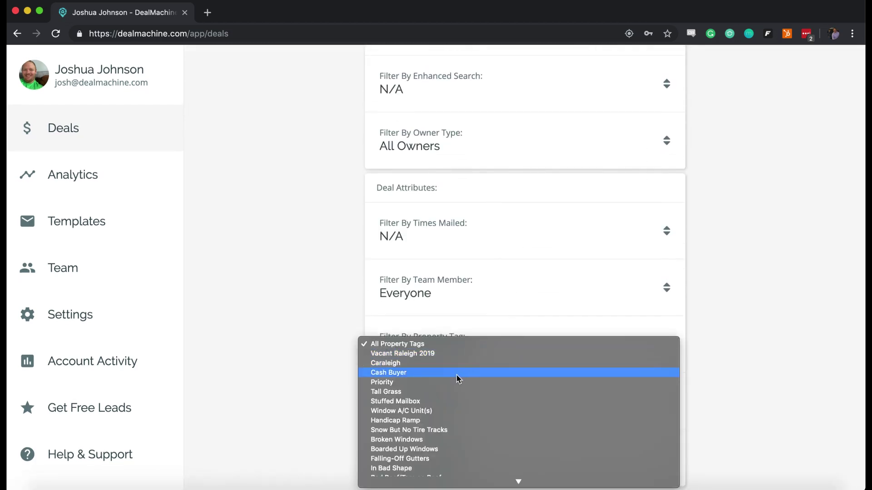
scroll(418, 379, "down", 3)
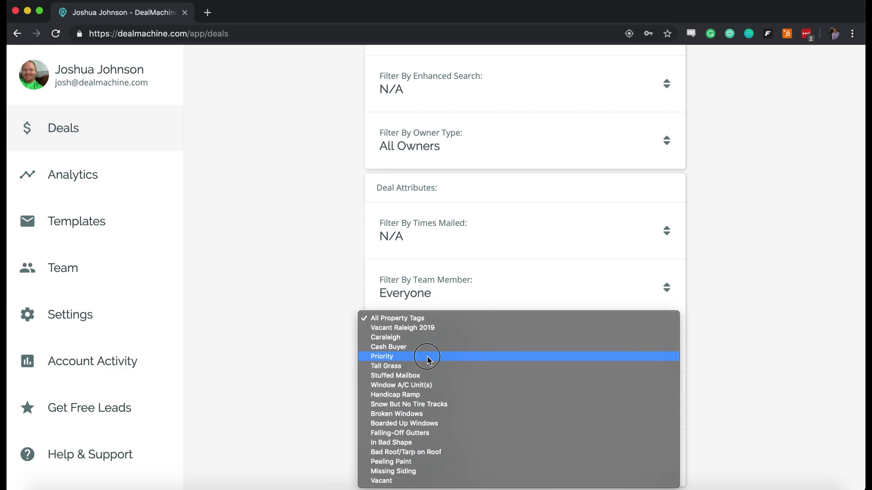
left_click(427, 356)
scroll(340, 358, "down", 2)
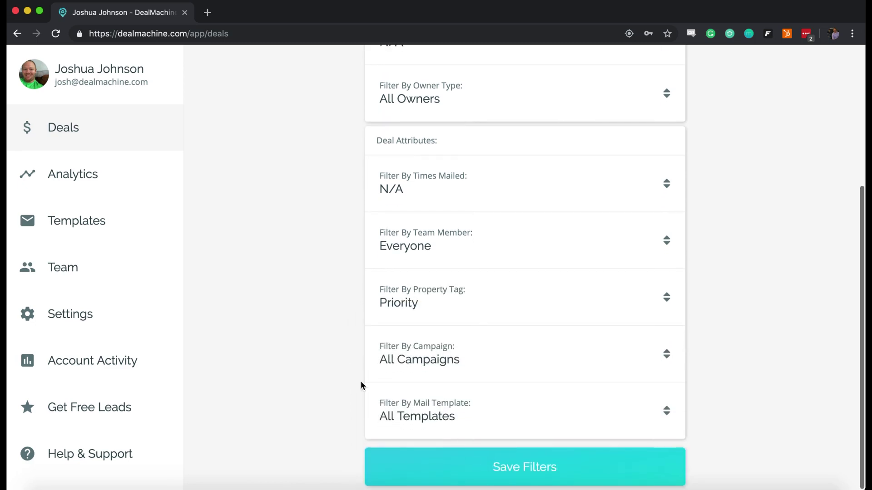
left_click(422, 468)
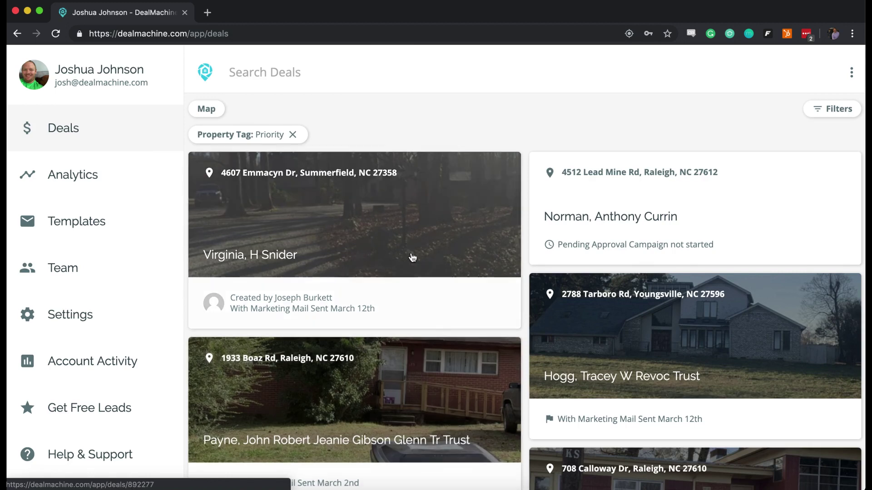
scroll(428, 281, "down", 1)
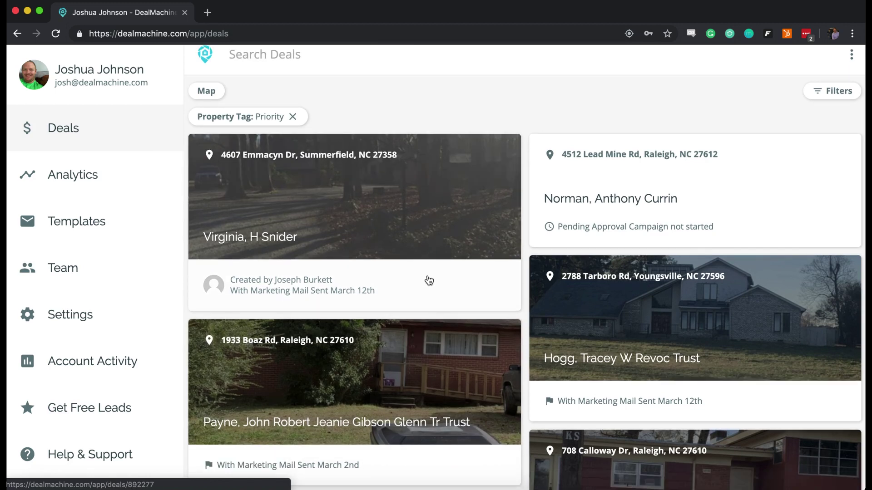